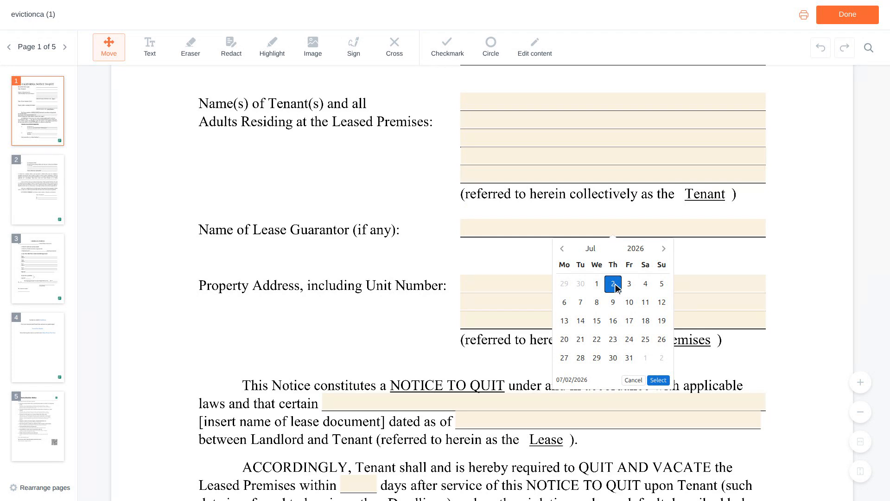
# Enter 'Residential Lease Agreement' as the lease name, dated 06/01/2023.
pyautogui.scroll(-1, 617, 287)
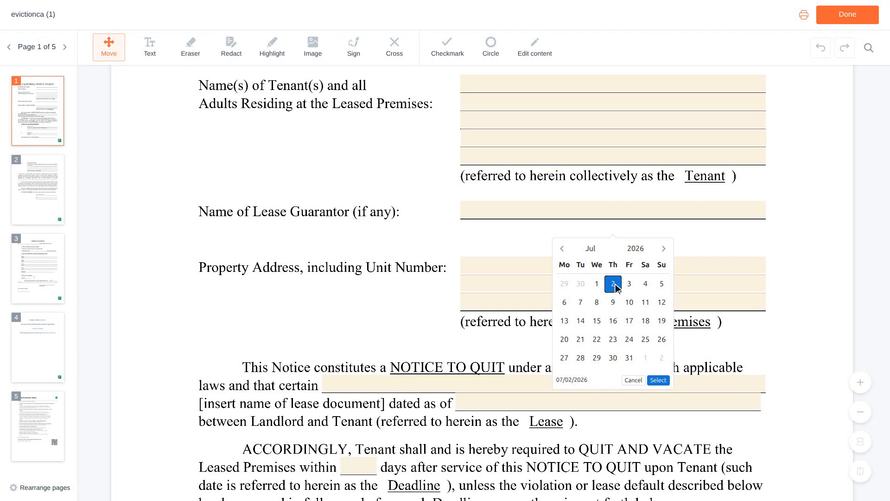
pyautogui.scroll(-2, 616, 287)
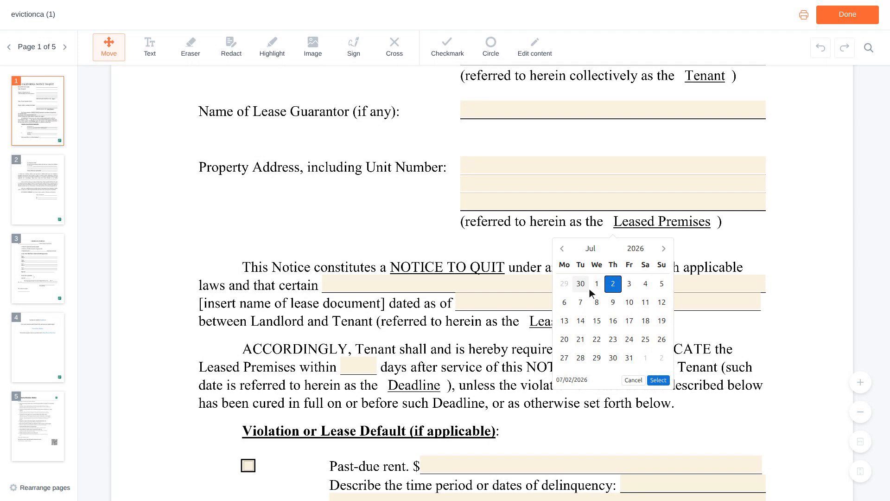
pyautogui.click(547, 284)
pyautogui.write('Residenti')
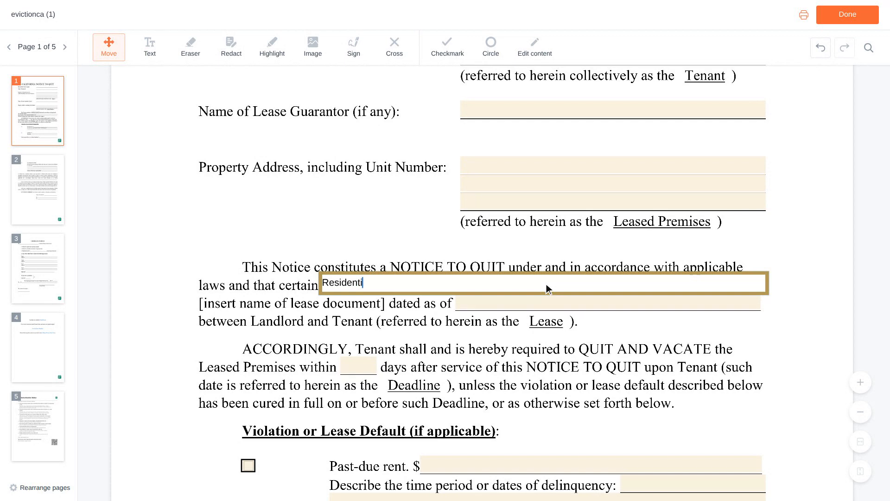
pyautogui.write('al Lease Agreement')
pyautogui.press('Tab')
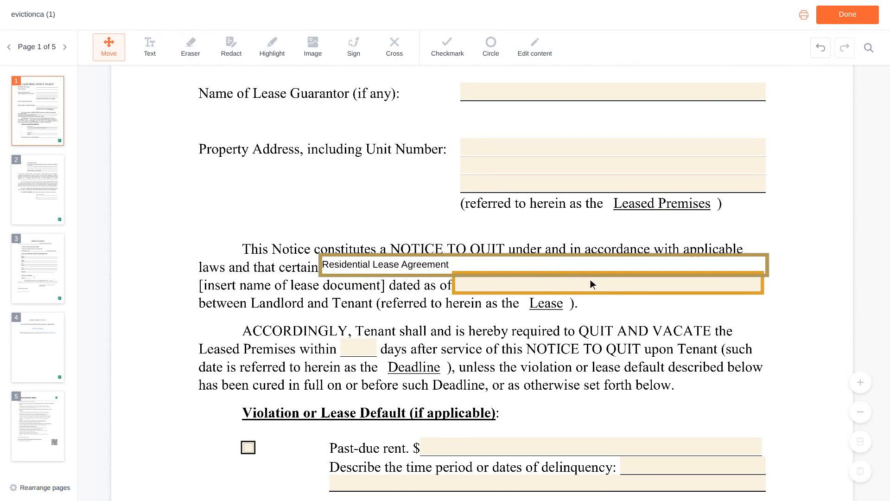
pyautogui.click(609, 284)
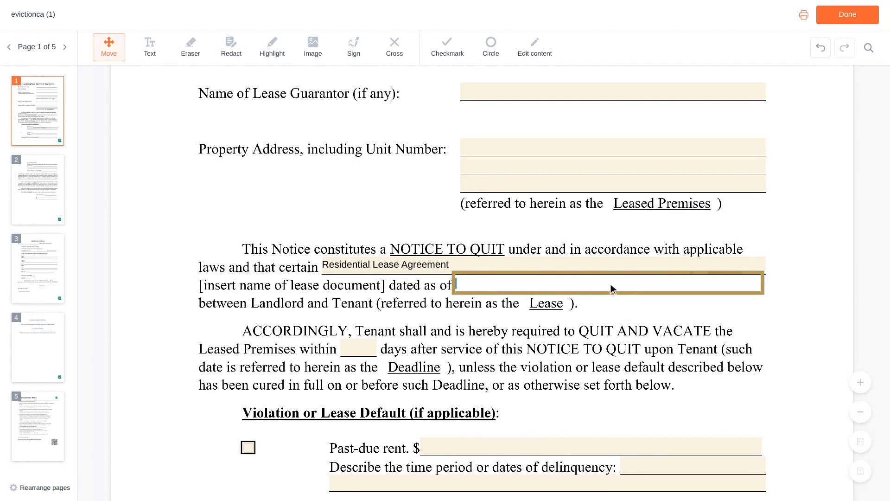
pyautogui.write('06/01/2023')
pyautogui.scroll(-3, 610, 287)
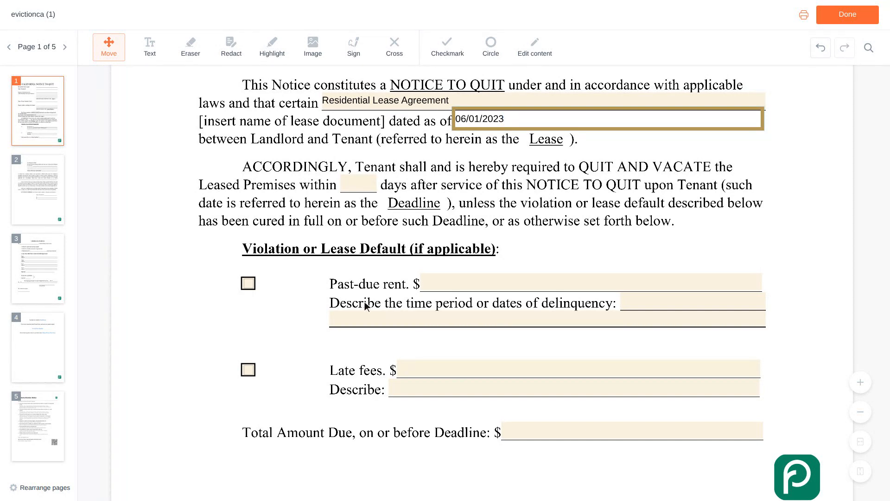
# Check past-due rent of 1,200 for 'February 2024 rent, due on the first', then check late fees.
pyautogui.click(249, 283)
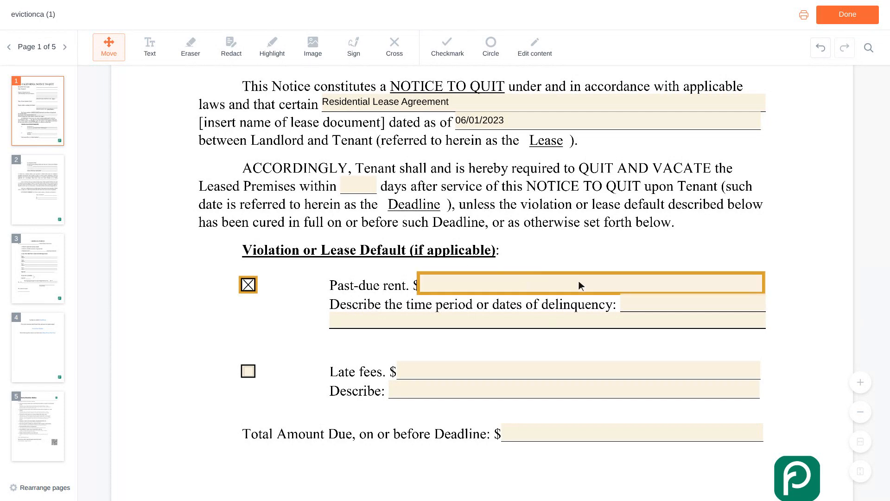
pyautogui.click(590, 283)
pyautogui.write('1,200')
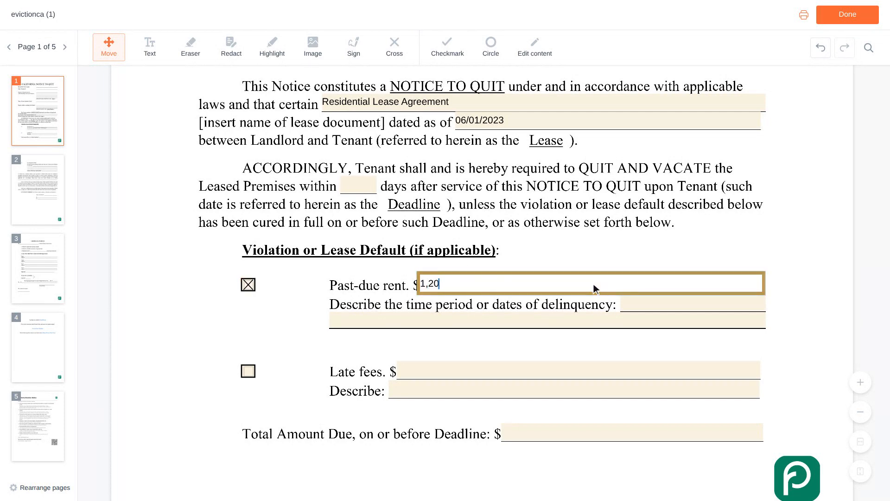
pyautogui.scroll(-1, 594, 287)
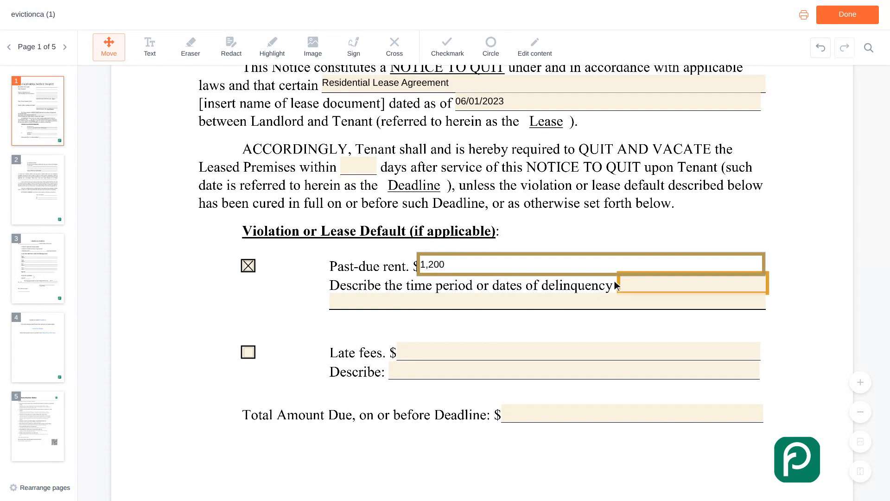
pyautogui.click(695, 287)
pyautogui.write('February 2024')
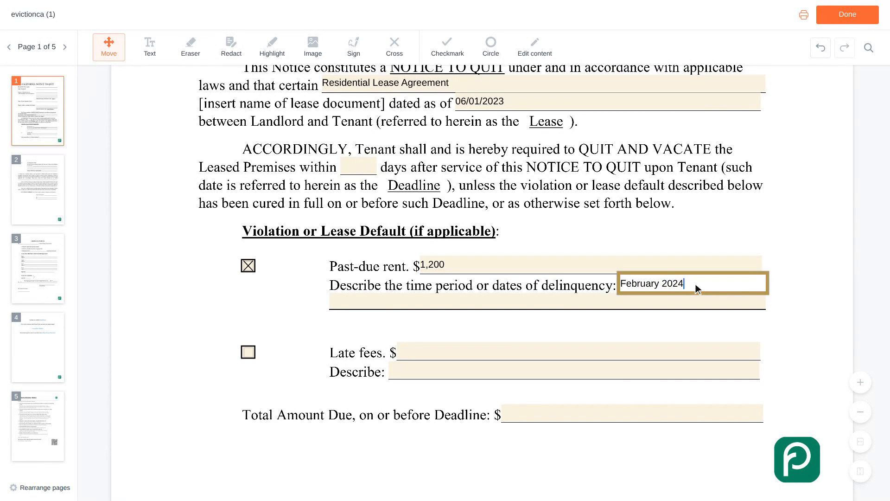
pyautogui.write(' rent, due on the first')
pyautogui.scroll(-2, 695, 284)
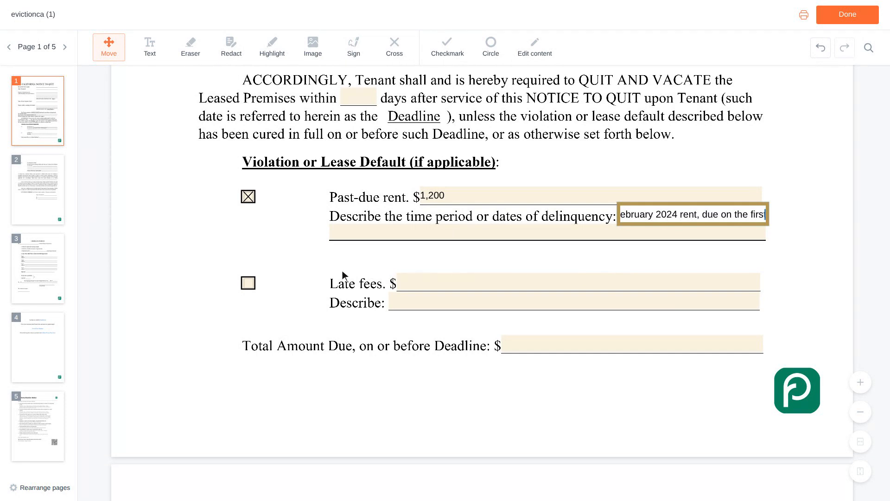
pyautogui.click(249, 284)
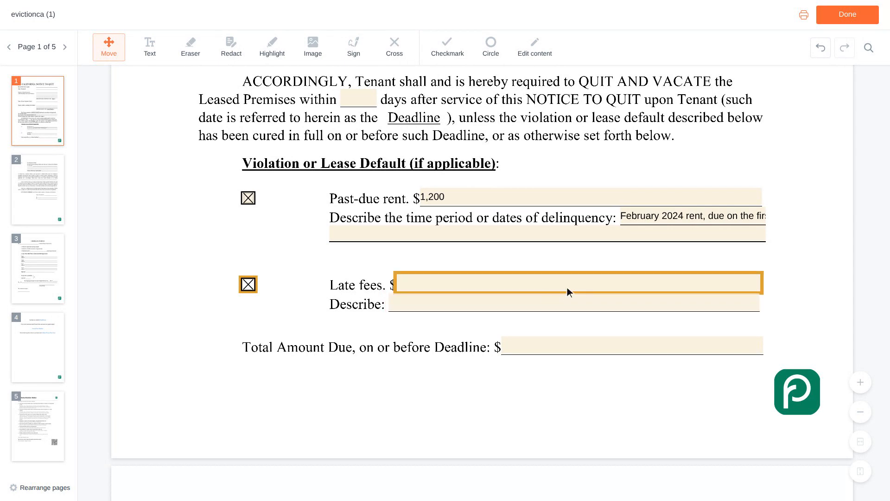
# Enter 50 as the late fees and 1,250 as the total amount due.
pyautogui.click(580, 284)
pyautogui.write('50')
pyautogui.scroll(-1, 581, 284)
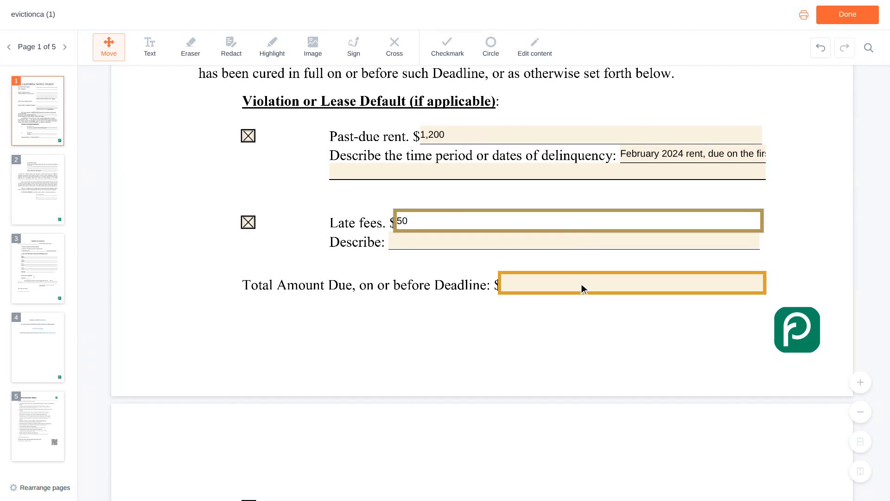
pyautogui.click(634, 283)
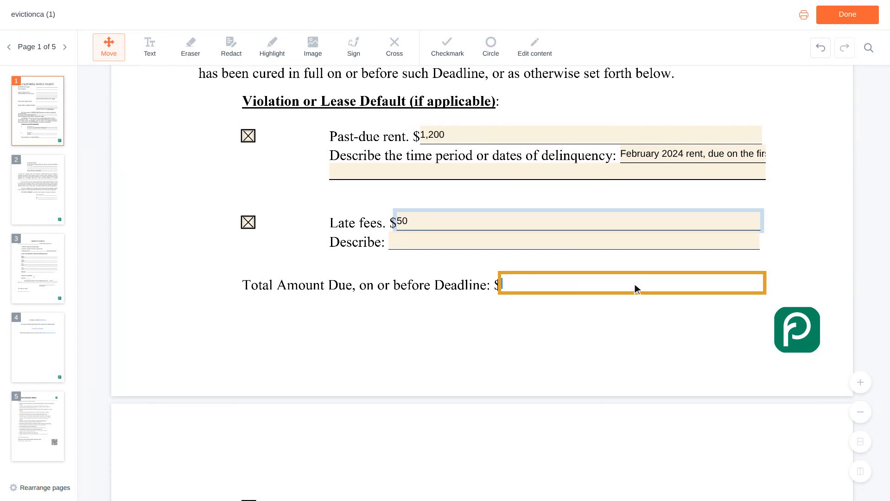
pyautogui.write('1,250')
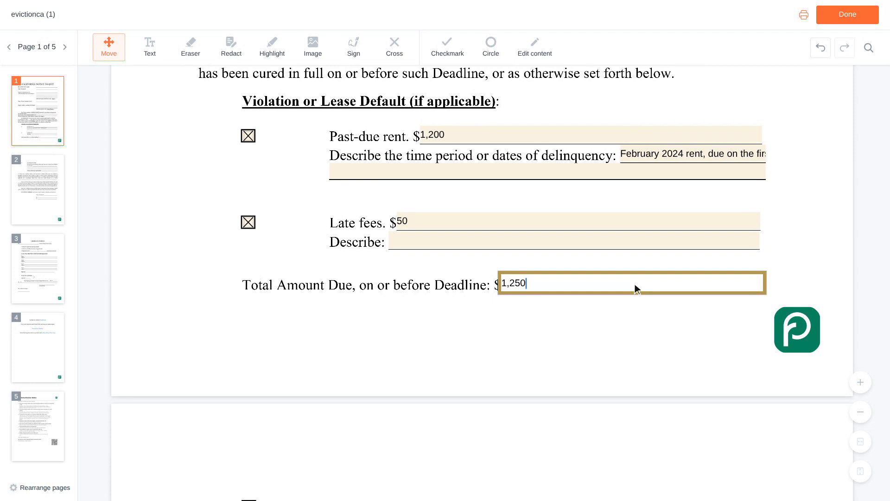
pyautogui.press('Tab')
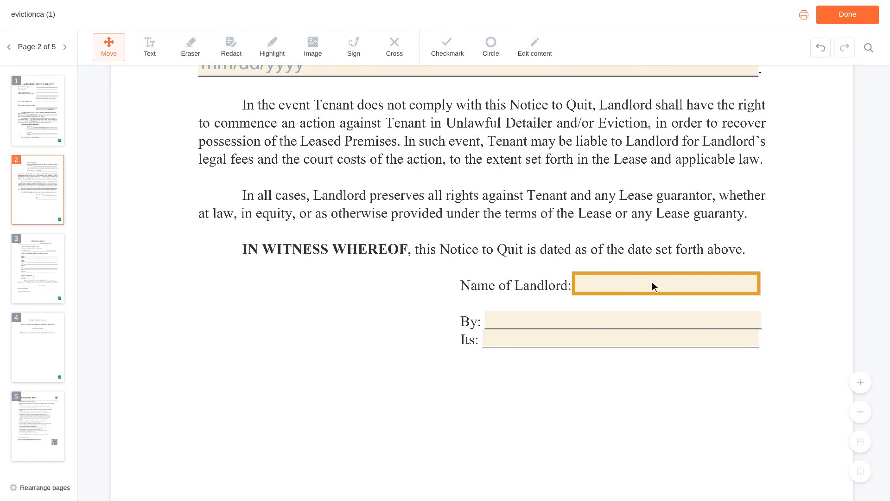
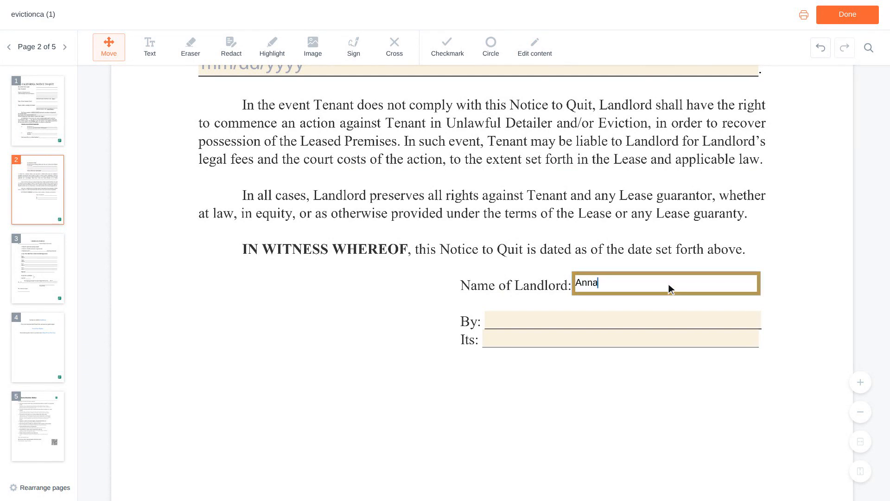
# Enter the landlord's name on the Name of Landlord and By lines, and 'Owner' as the title.
pyautogui.scroll(-1, 668, 284)
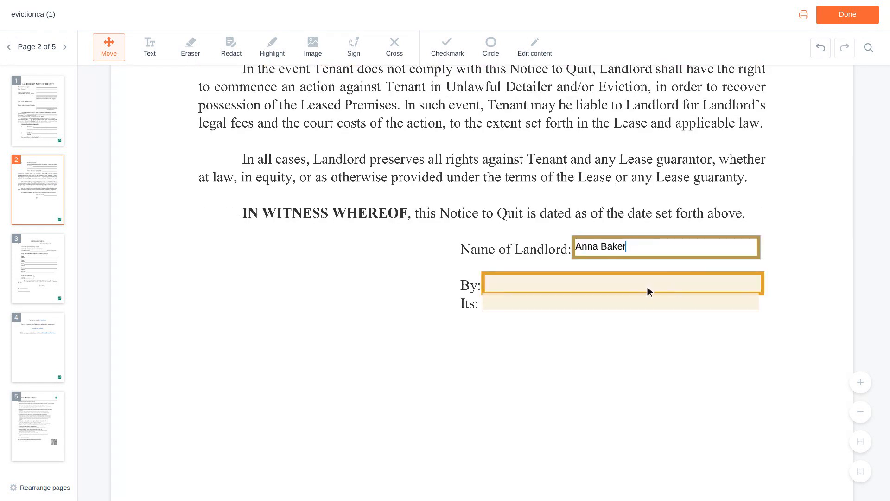
pyautogui.click(625, 284)
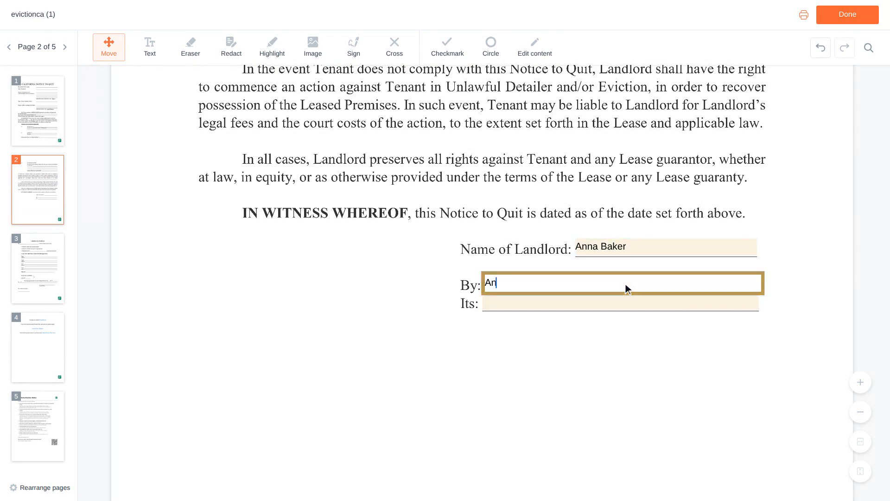
pyautogui.scroll(-1, 625, 283)
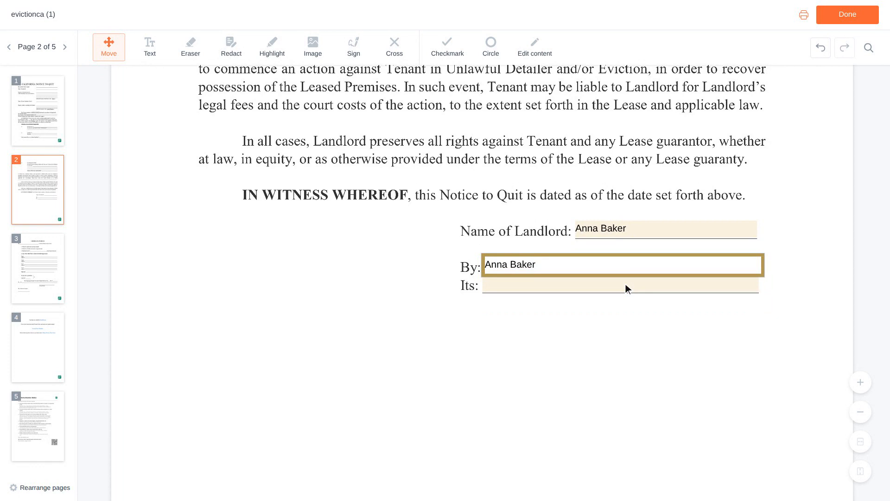
pyautogui.click(625, 283)
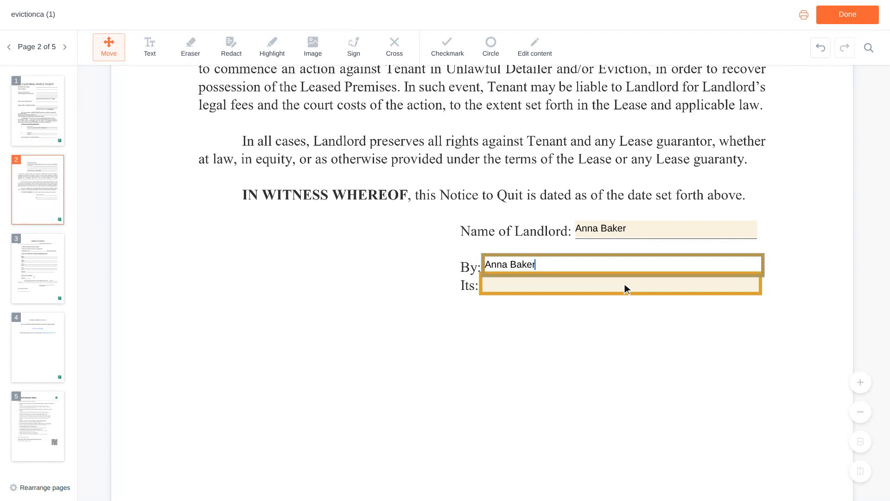
pyautogui.click(623, 284)
pyautogui.write('Owner')
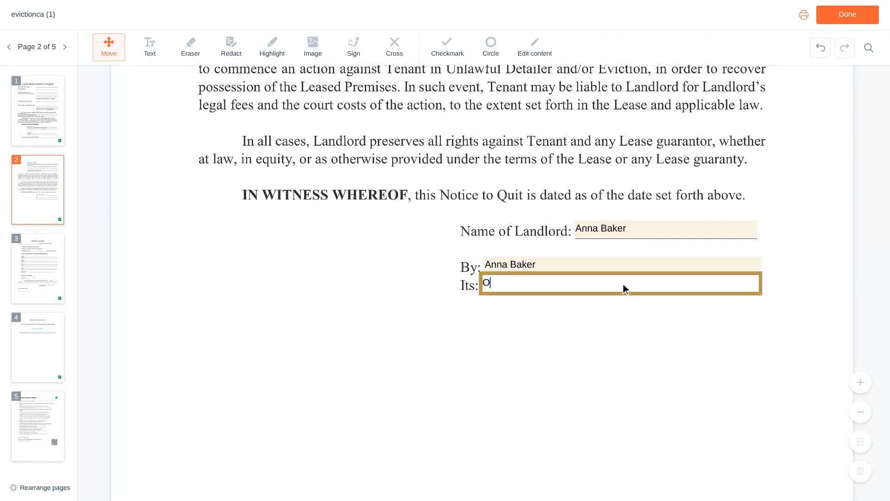